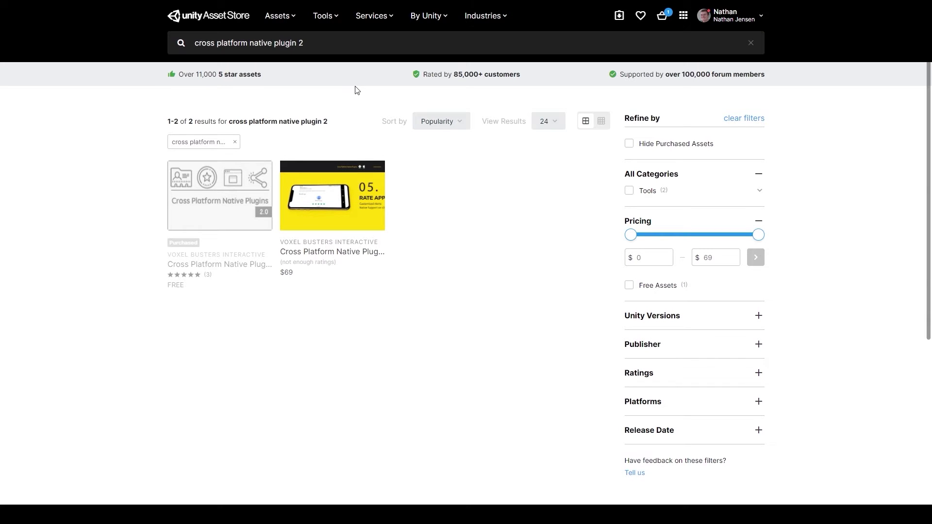
Review the Cross Platform Native Plugins 2.0 - Lite Pack listing among the asset search results
{"action": "mouse_move", "coordinate": [222, 186]}
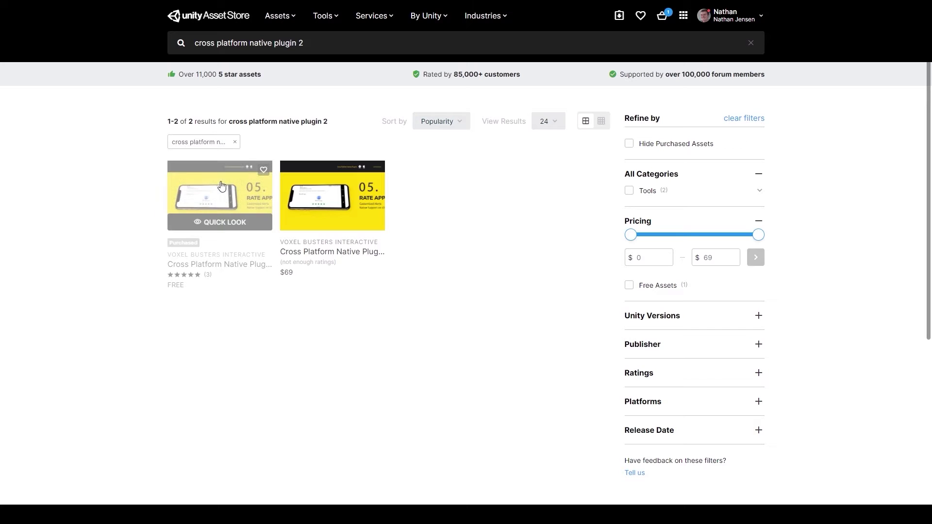
{"action": "mouse_move", "coordinate": [320, 199]}
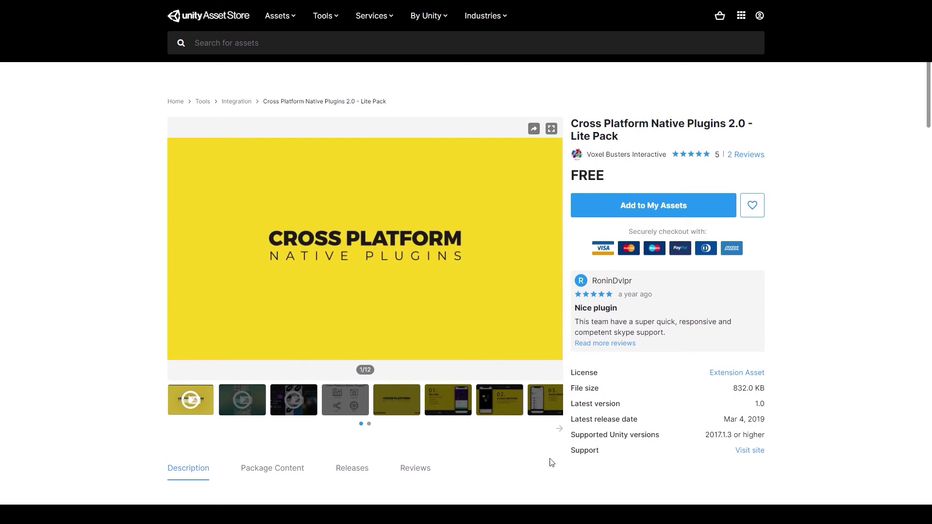
{"action": "scroll", "coordinate": [553, 462], "scroll_direction": "down", "scroll_amount": 10}
{"action": "scroll", "coordinate": [308, 375], "scroll_direction": "down", "scroll_amount": 1}
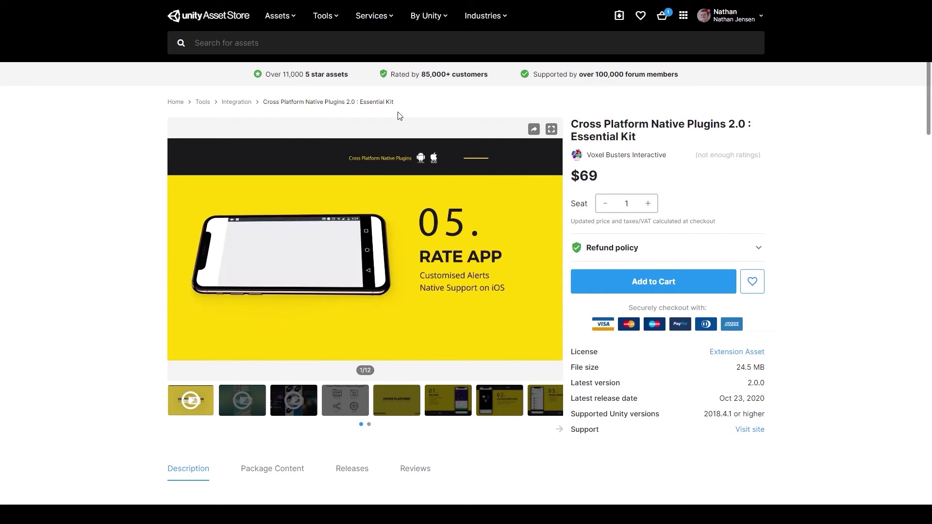
Add one seat of Cross Platform Native Plugins 2.0 : Essential Kit to the cart and proceed to checkout
{"action": "left_click", "coordinate": [652, 289]}
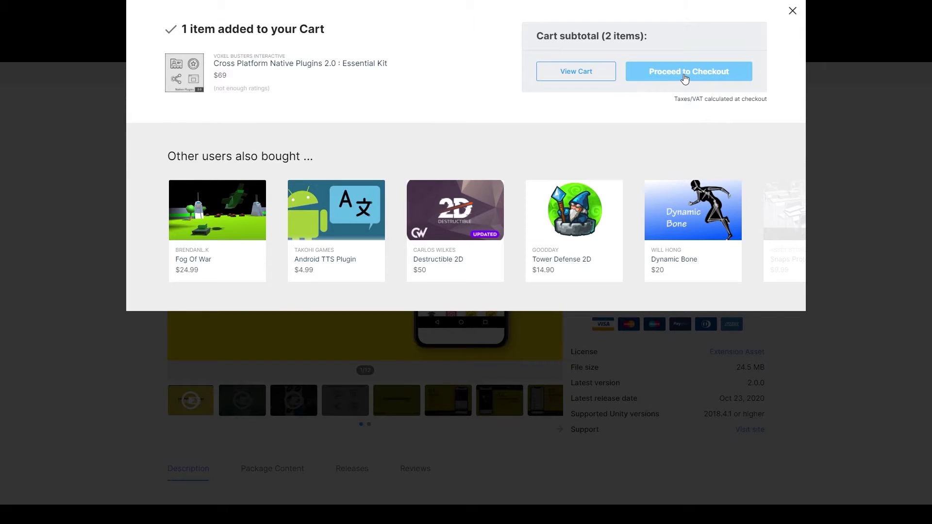
{"action": "left_click", "coordinate": [687, 77]}
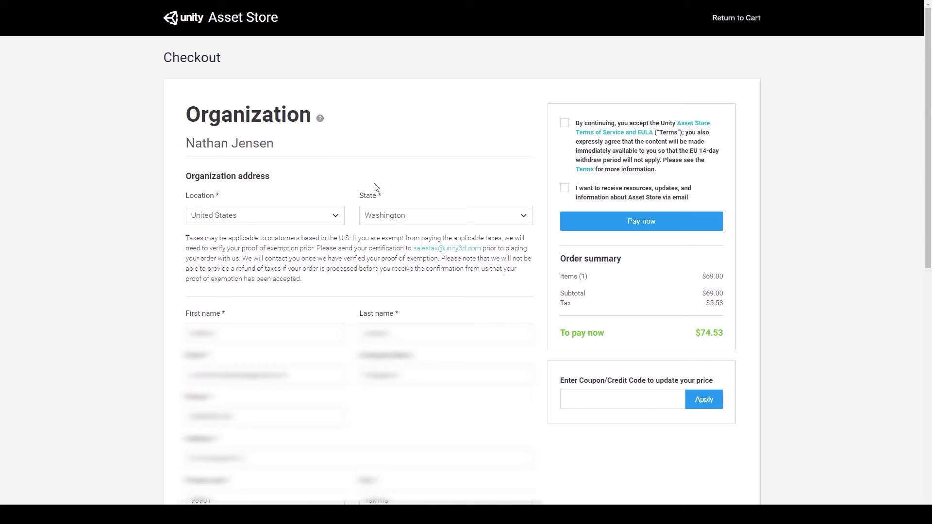
{"action": "scroll", "coordinate": [421, 195], "scroll_direction": "down", "scroll_amount": 1}
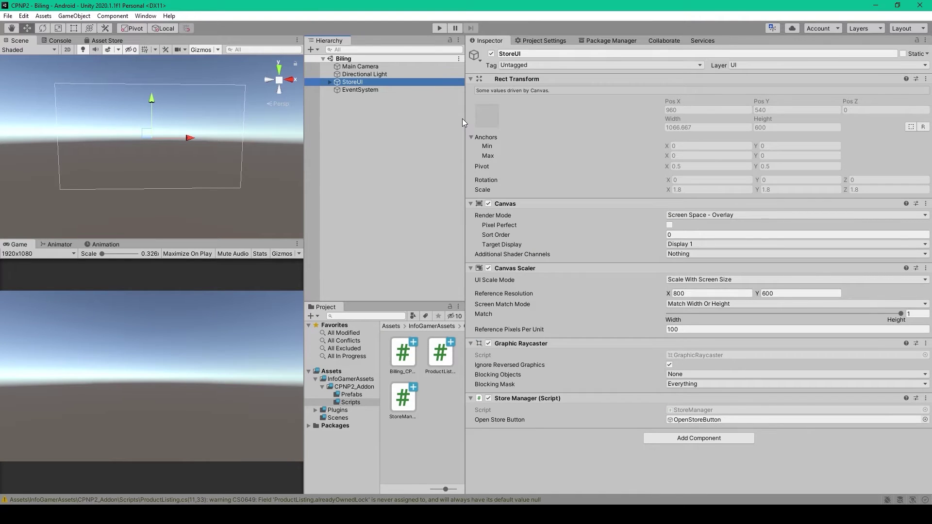
Switch to Unity and list the My Assets packages in the Package Manager
{"action": "left_click", "coordinate": [342, 180]}
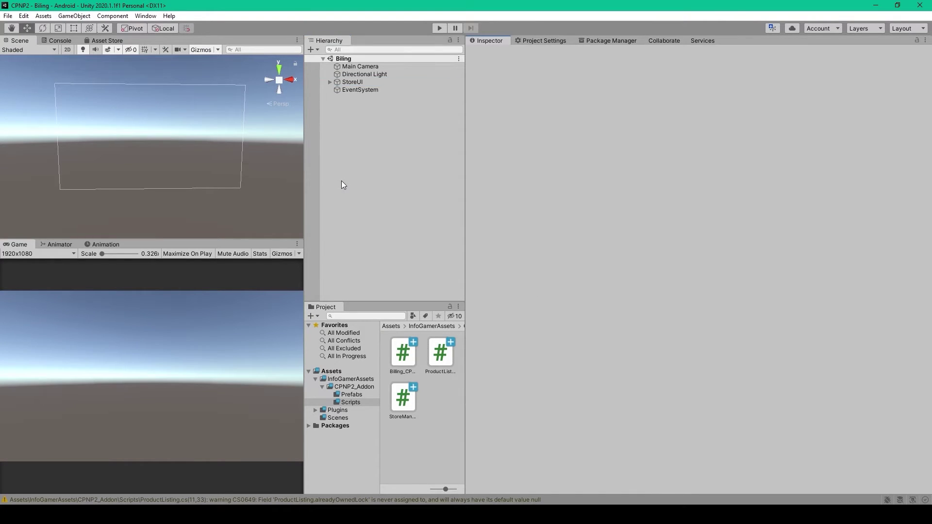
{"action": "left_click", "coordinate": [609, 40]}
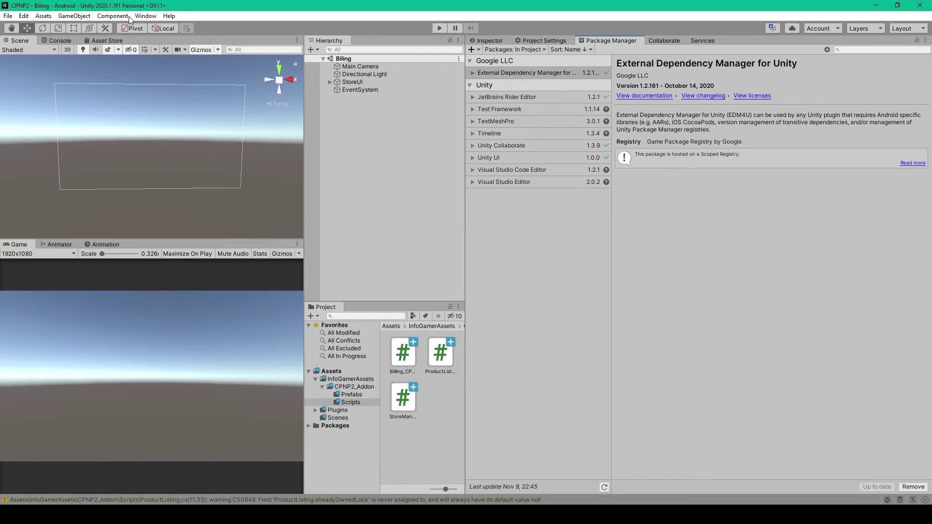
{"action": "left_click", "coordinate": [146, 15]}
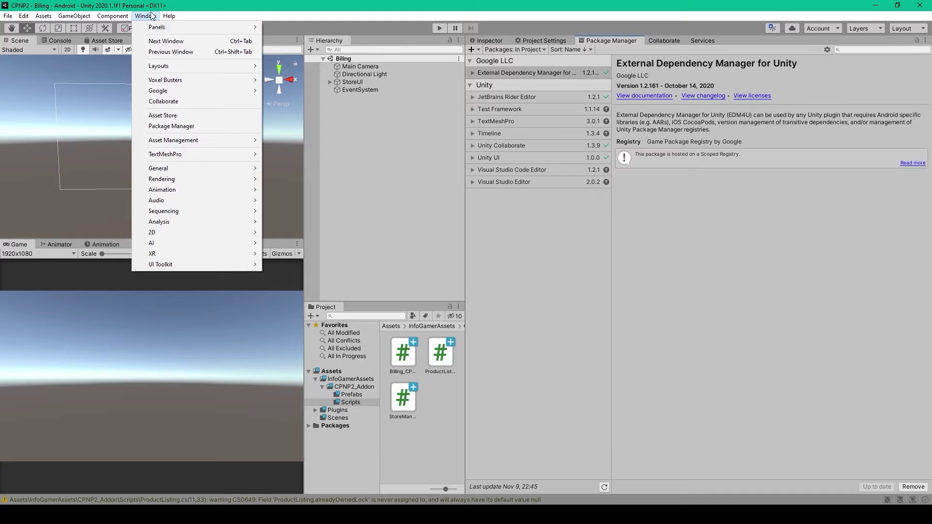
{"action": "left_click", "coordinate": [169, 127]}
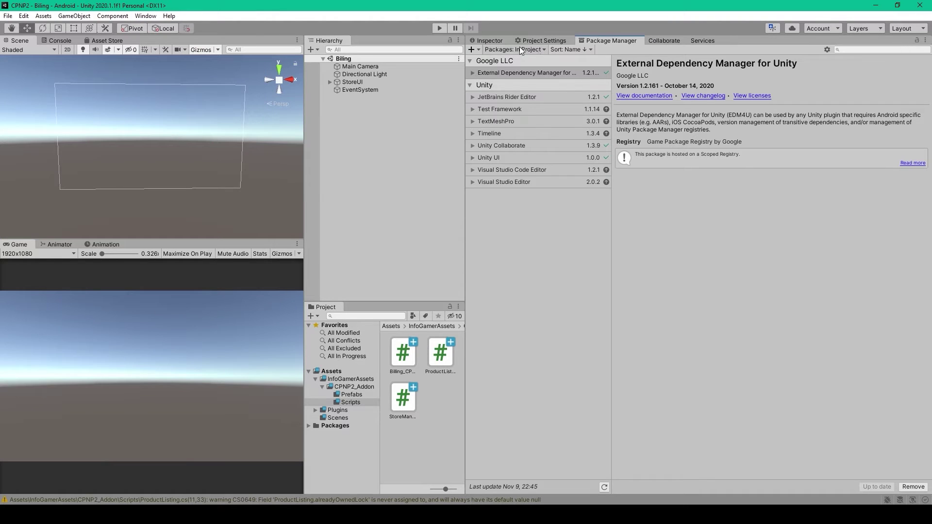
{"action": "left_click", "coordinate": [521, 50]}
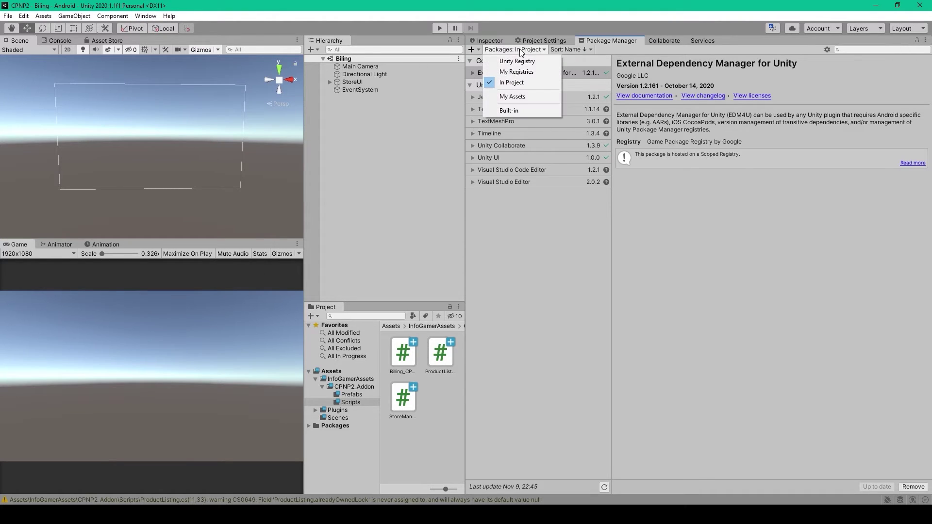
{"action": "left_click", "coordinate": [512, 96]}
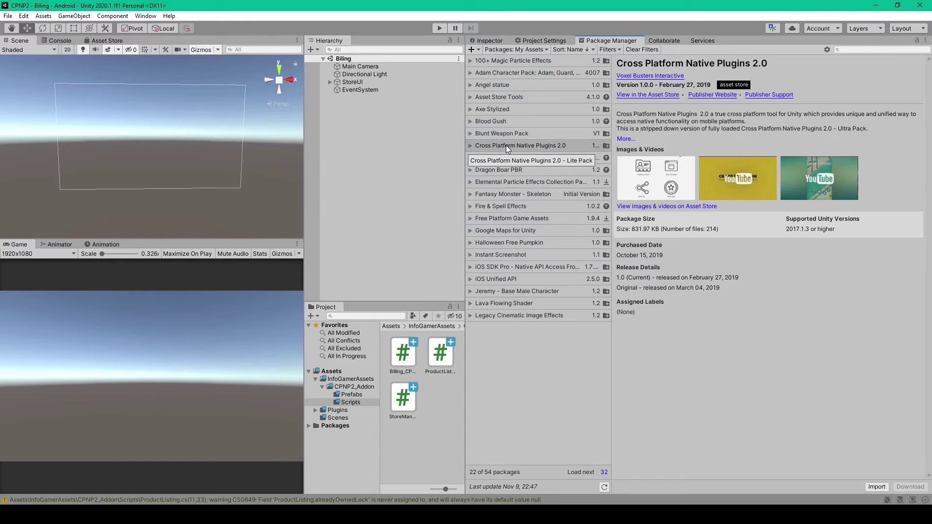
Import the Cross Platform Native Plugins 2.0 package with its Essential Kit files into the project
{"action": "left_click", "coordinate": [531, 144]}
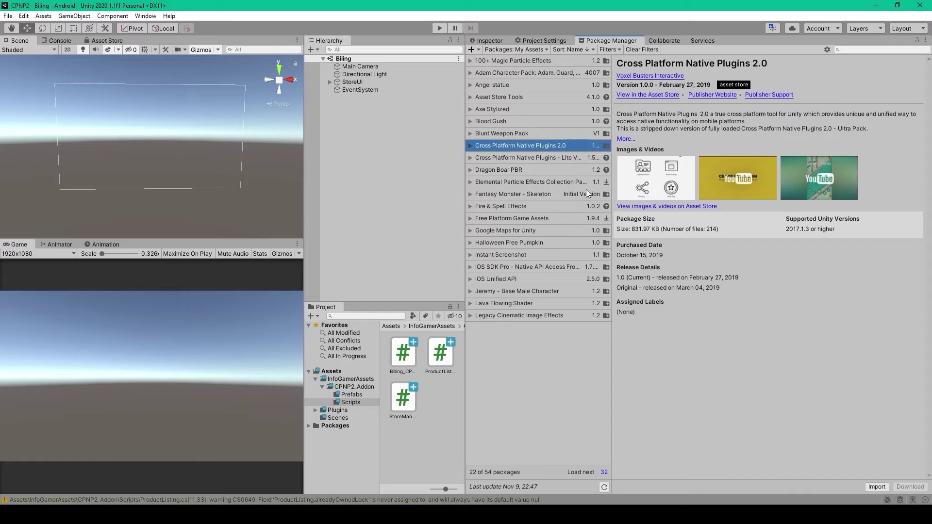
{"action": "left_click", "coordinate": [877, 487]}
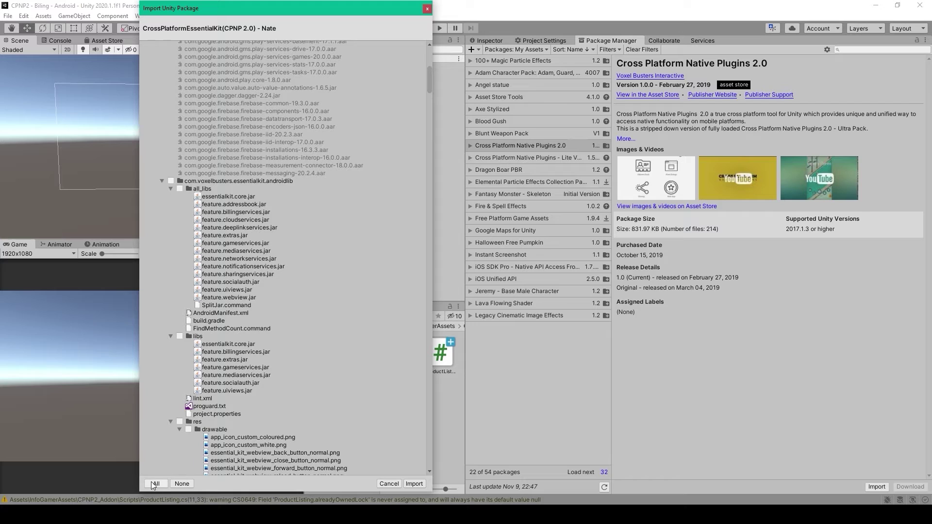
{"action": "left_click", "coordinate": [414, 484]}
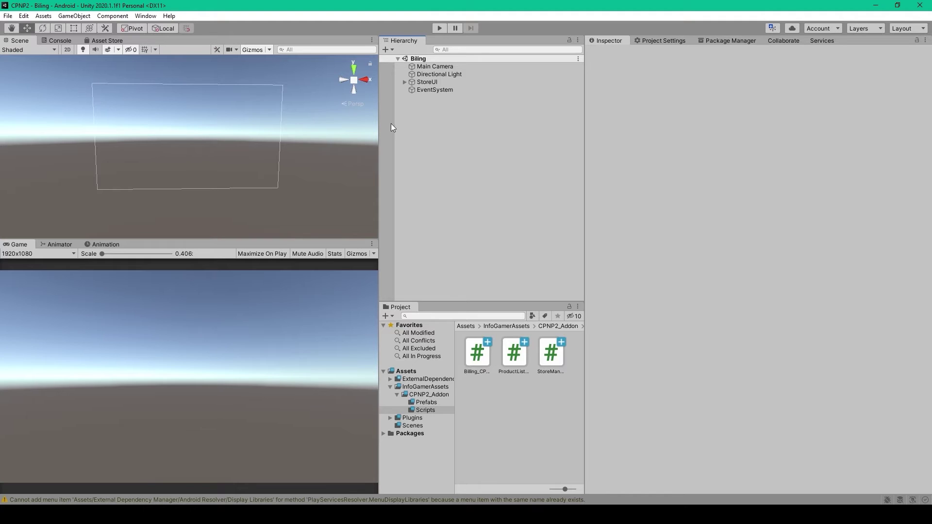
Open the Essential Kit settings of the Voxel Busters Native Plugins
{"action": "left_click", "coordinate": [145, 16]}
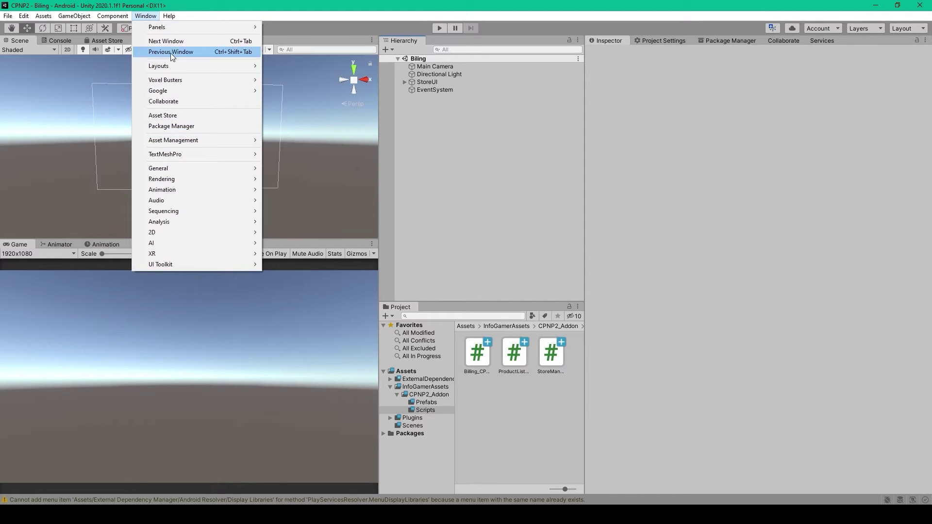
{"action": "mouse_move", "coordinate": [189, 81]}
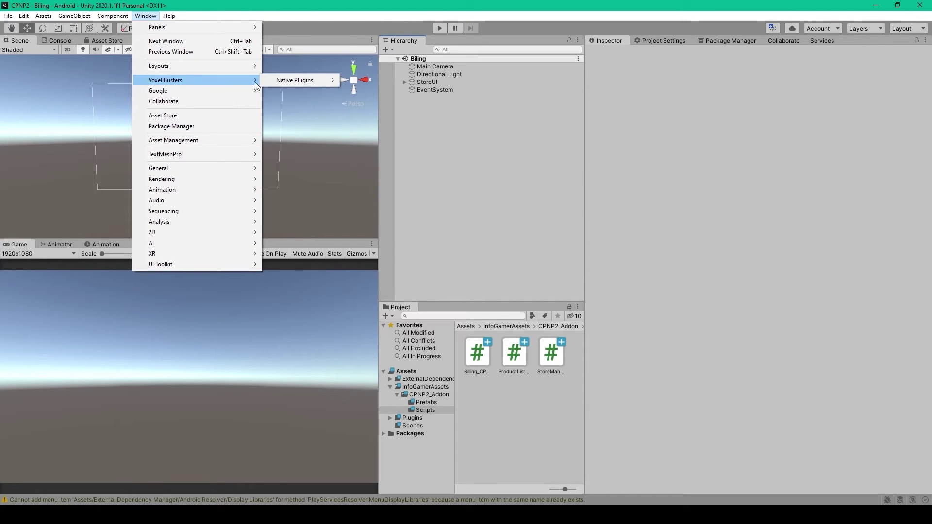
{"action": "mouse_move", "coordinate": [295, 80]}
{"action": "mouse_move", "coordinate": [362, 83]}
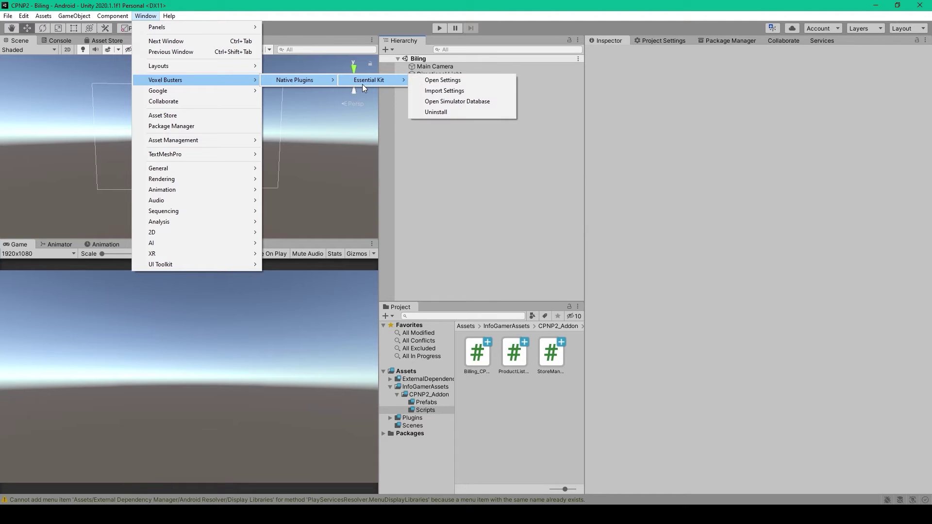
{"action": "left_click", "coordinate": [456, 85]}
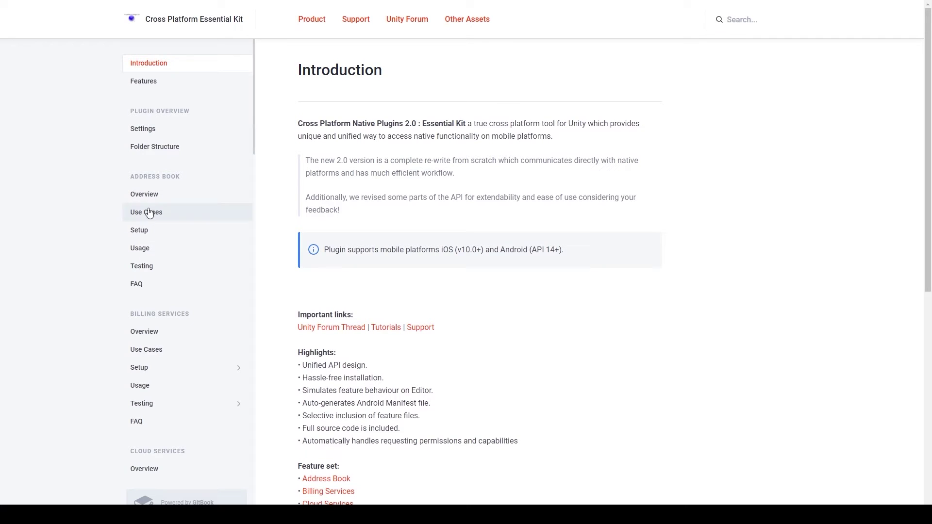
Read the Introduction, Features and Settings pages of the Cross Platform Essential Kit documentation, including the supported platforms and feature-enabling guidance
{"action": "scroll", "coordinate": [157, 311], "scroll_direction": "down", "scroll_amount": 2}
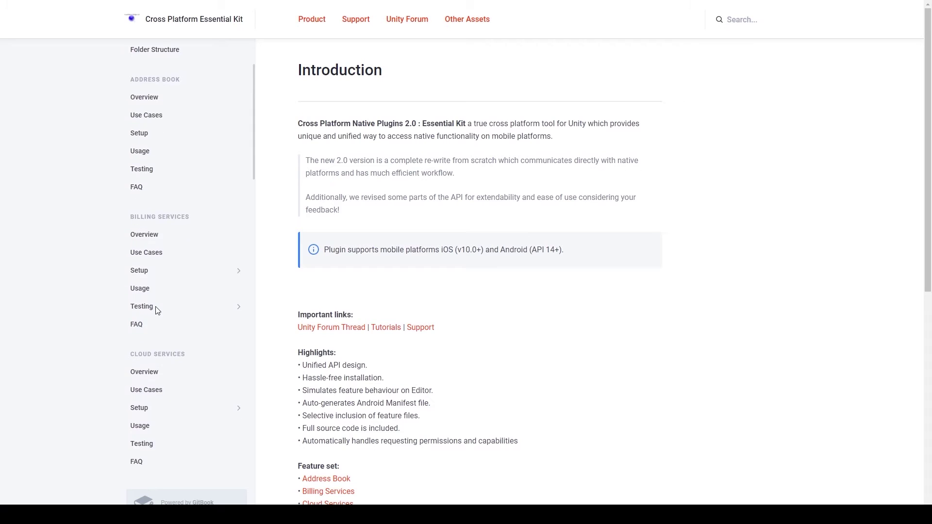
{"action": "scroll", "coordinate": [157, 310], "scroll_direction": "down", "scroll_amount": 1}
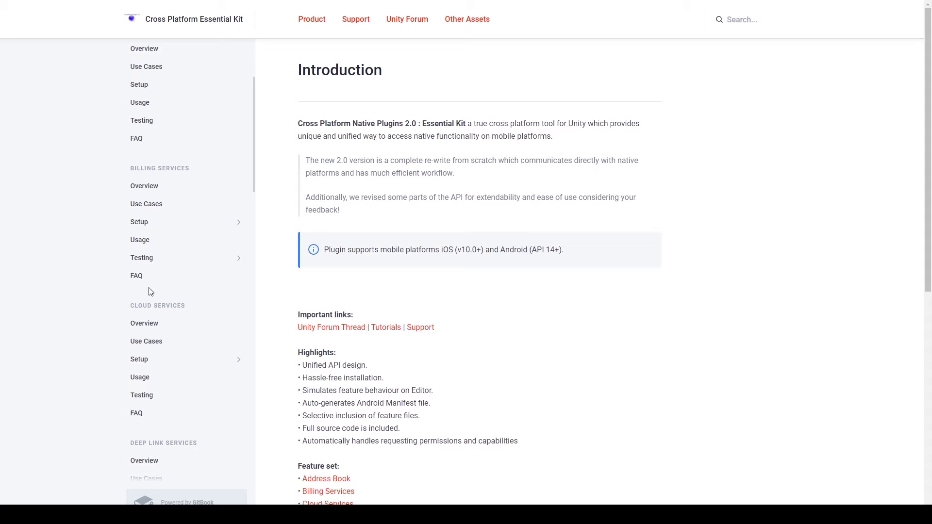
{"action": "scroll", "coordinate": [151, 292], "scroll_direction": "up", "scroll_amount": 3}
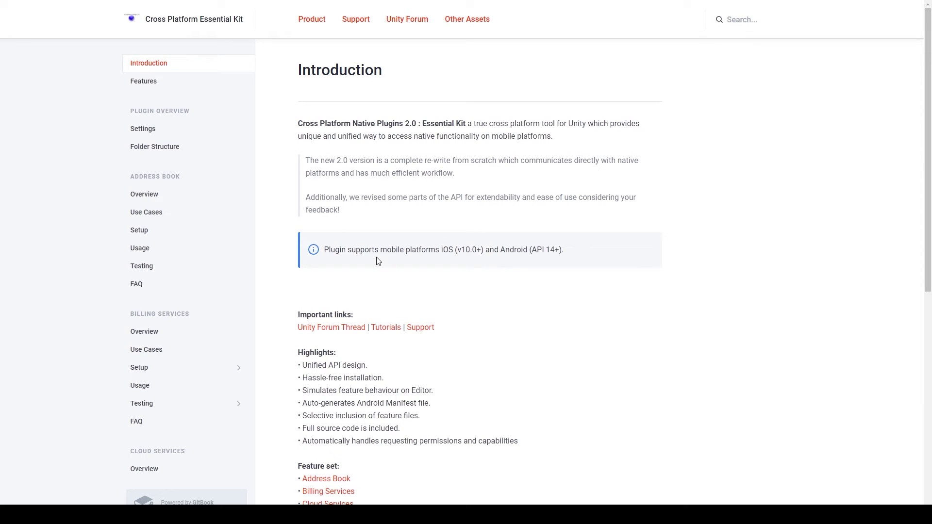
{"action": "left_click_drag", "start_coordinate": [443, 251], "coordinate": [530, 250]}
{"action": "left_click", "coordinate": [170, 86]}
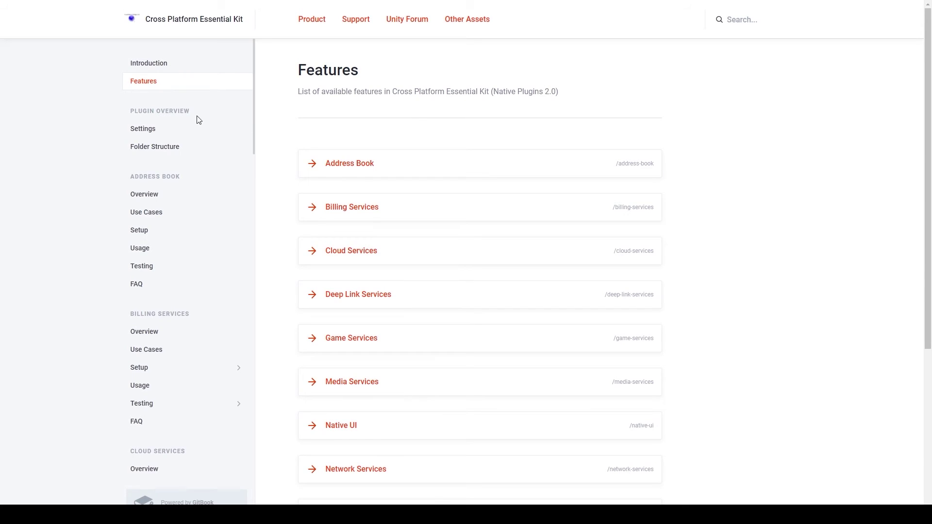
{"action": "left_click", "coordinate": [153, 133]}
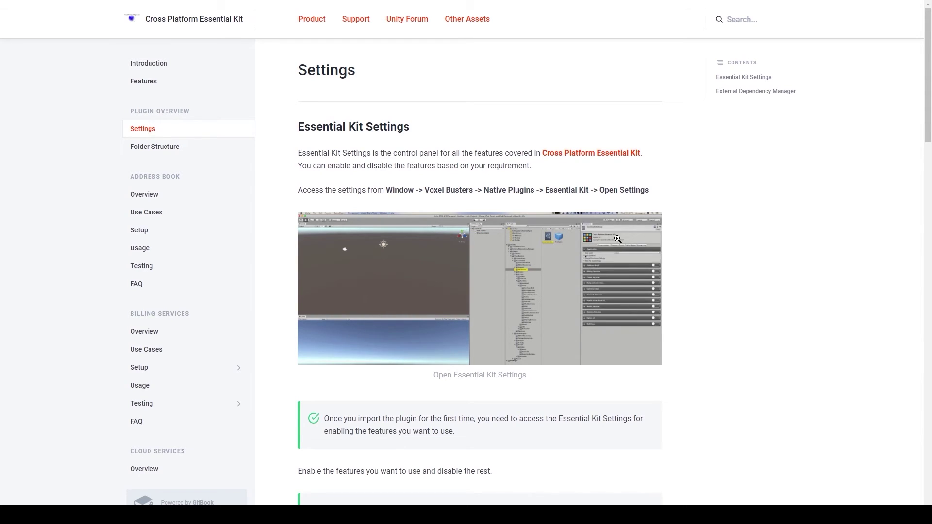
{"action": "scroll", "coordinate": [583, 244], "scroll_direction": "down", "scroll_amount": 4}
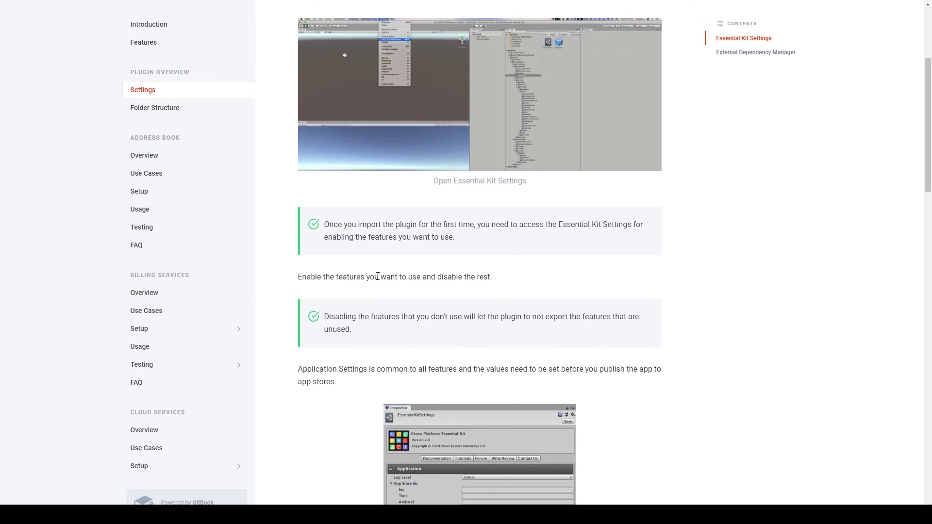
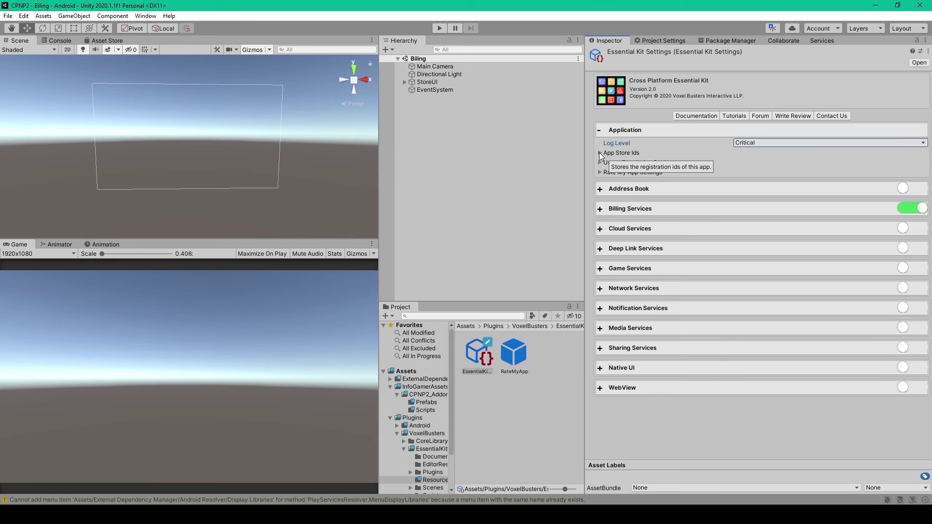
Expand the App Store Ids, switch to App Store Connect and select the Apple ID in Campfire Nightmares' App Information
{"action": "left_click", "coordinate": [601, 152]}
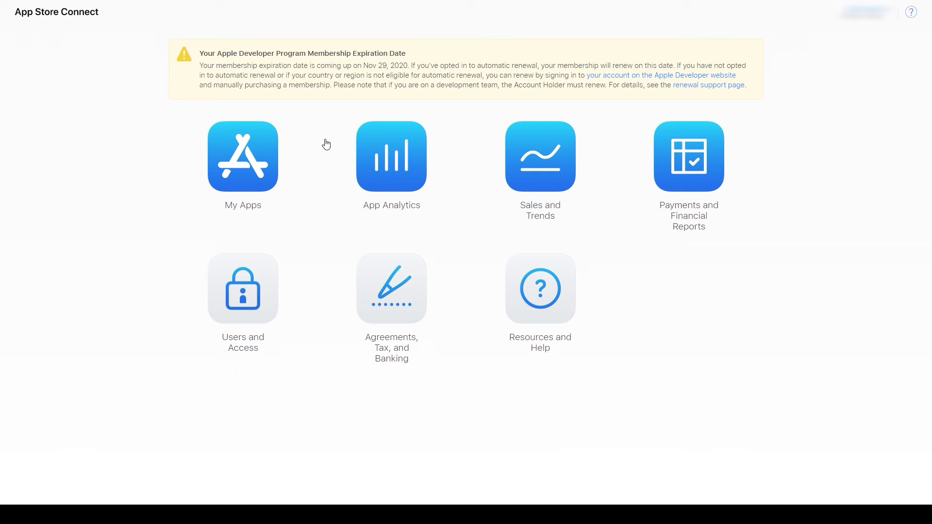
{"action": "left_click", "coordinate": [251, 168]}
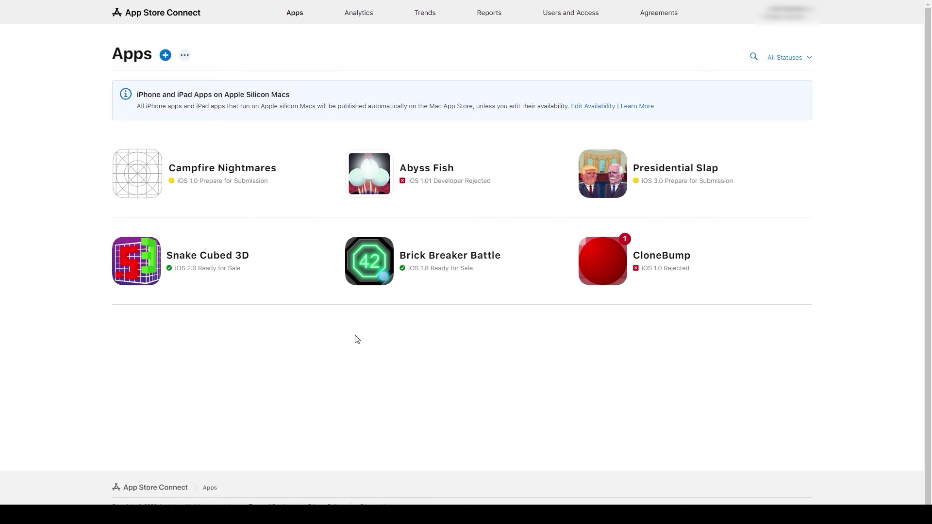
{"action": "left_click", "coordinate": [232, 176]}
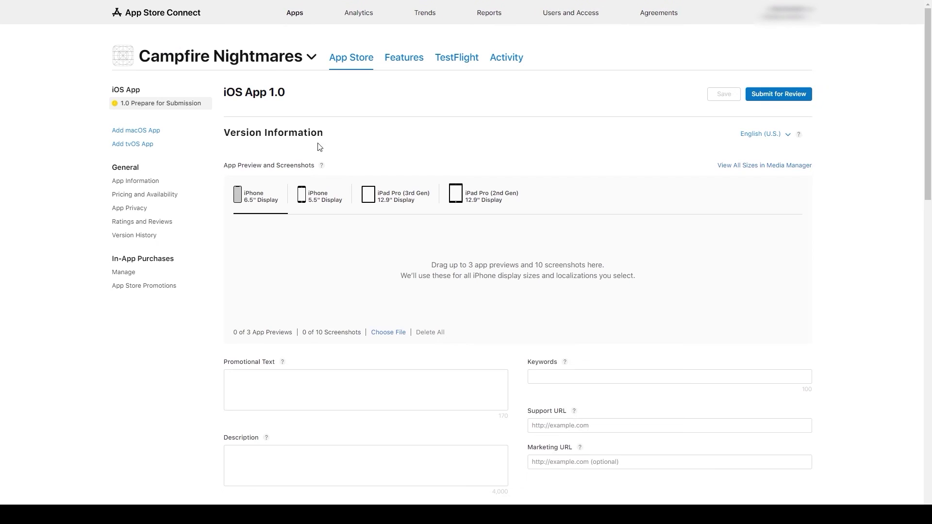
{"action": "left_click", "coordinate": [130, 182]}
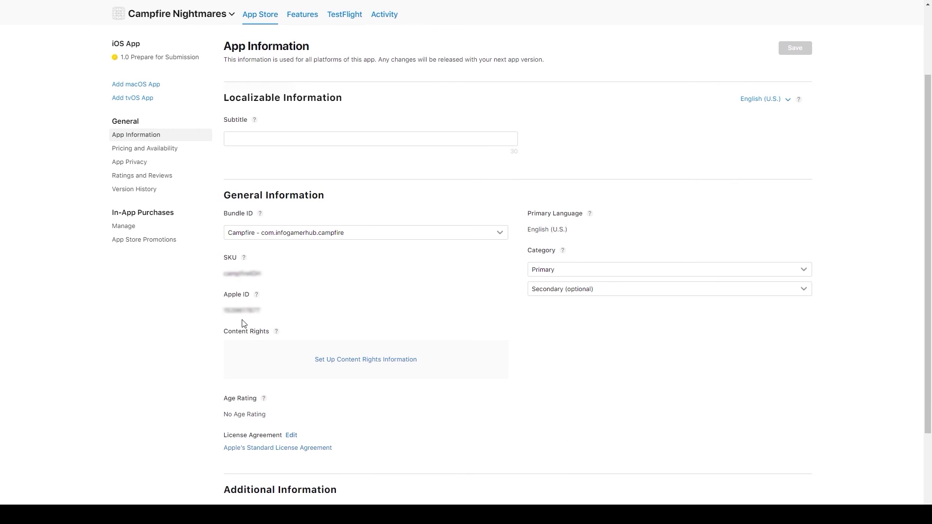
{"action": "left_click_drag", "start_coordinate": [273, 316], "coordinate": [223, 312]}
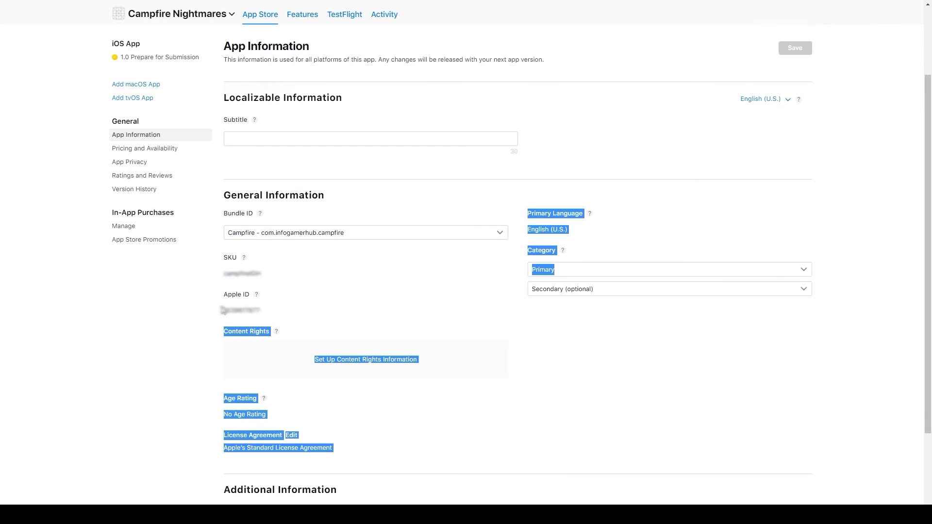
{"action": "double_click", "coordinate": [225, 311]}
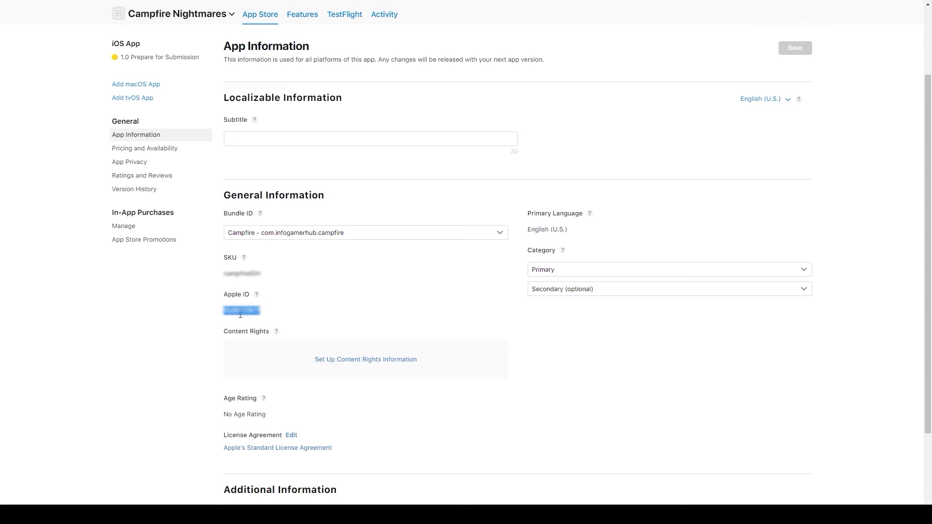
Switch back to Unity and paste the app's Apple ID as the iOS app store ID
{"action": "key", "text": "alt+Tab"}
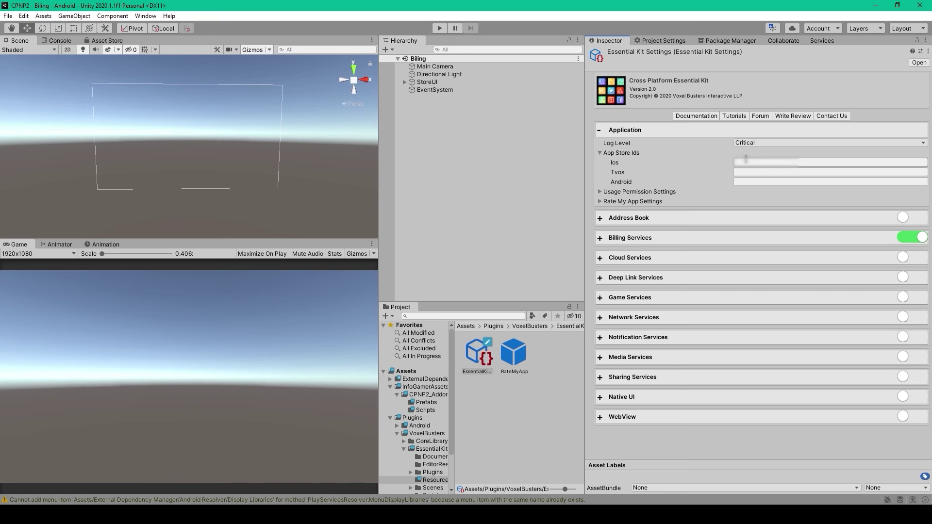
{"action": "left_click", "coordinate": [746, 162]}
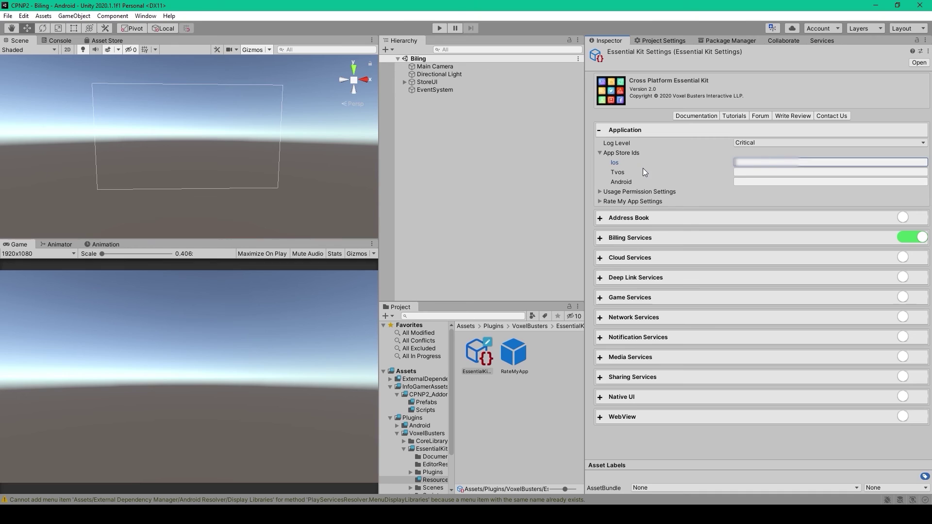
{"action": "key", "text": "ctrl+v"}
Set the Android app store ID to com.infogamerhub.campfire
{"action": "key", "text": "Tab"}
{"action": "key", "text": "Tab"}
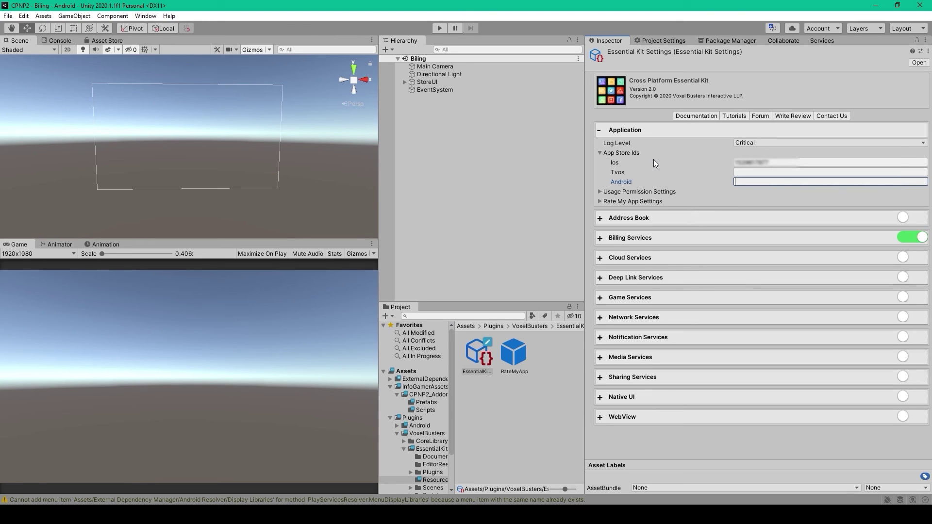
{"action": "type", "text": "com.infogamerhub.campfire"}
{"action": "key", "text": "Return"}
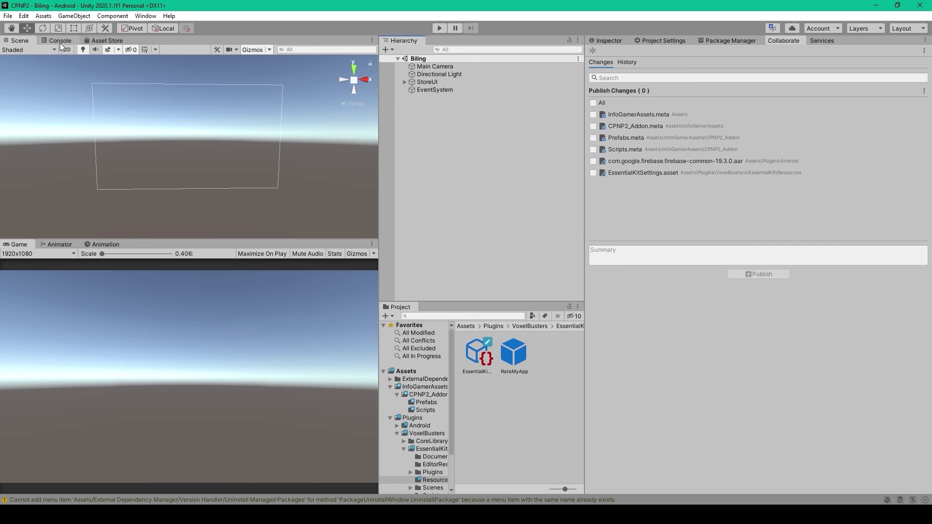
Run Force Resolve in the External Dependency Manager's Android Resolver to download the required libraries
{"action": "left_click", "coordinate": [43, 15]}
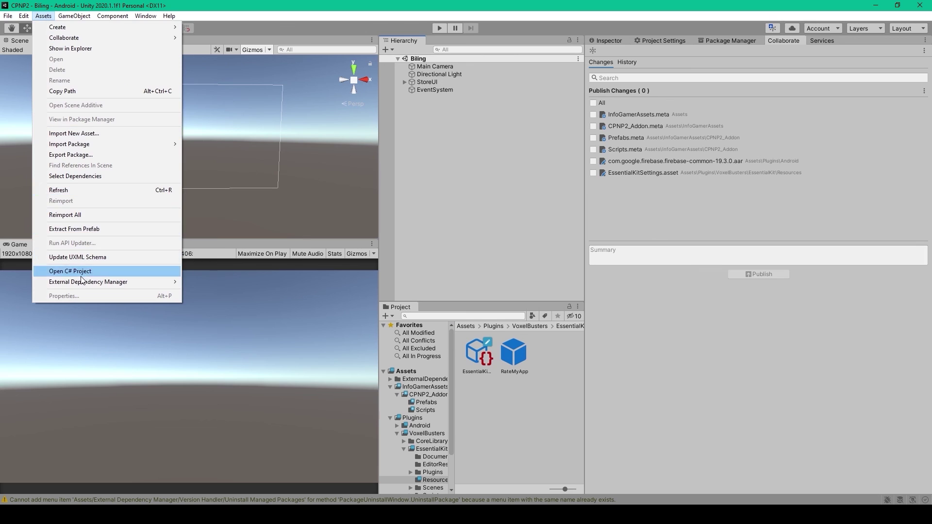
{"action": "mouse_move", "coordinate": [84, 281]}
{"action": "mouse_move", "coordinate": [250, 296]}
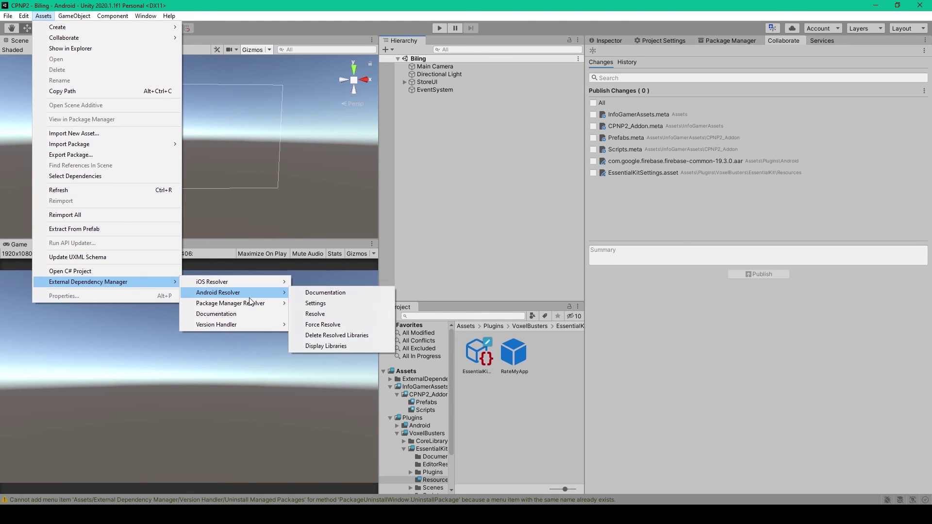
{"action": "left_click", "coordinate": [320, 324]}
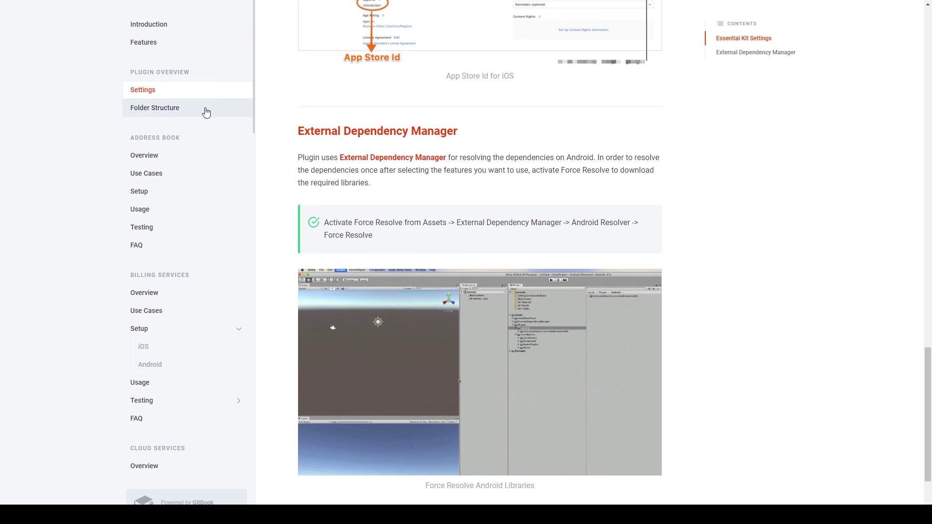
Switch to the Essential Kit documentation and open its Folder Structure page
{"action": "left_click", "coordinate": [153, 108]}
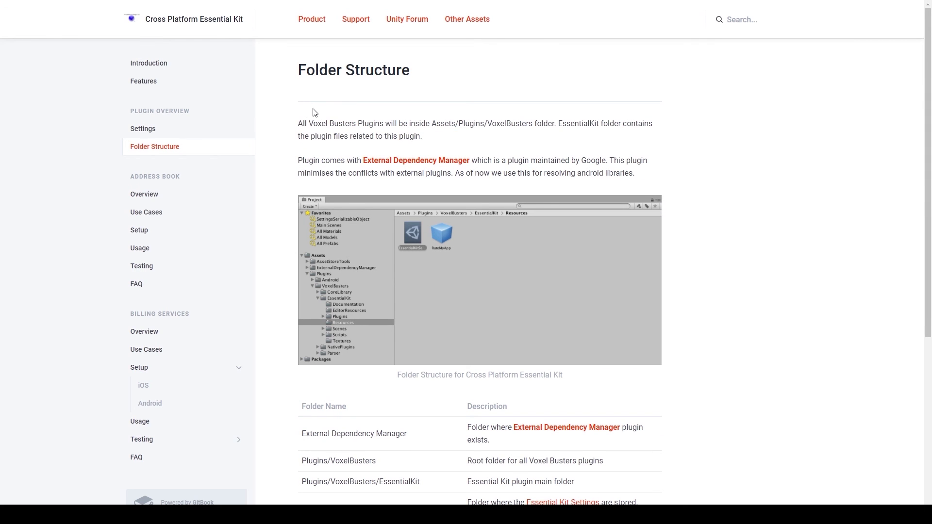